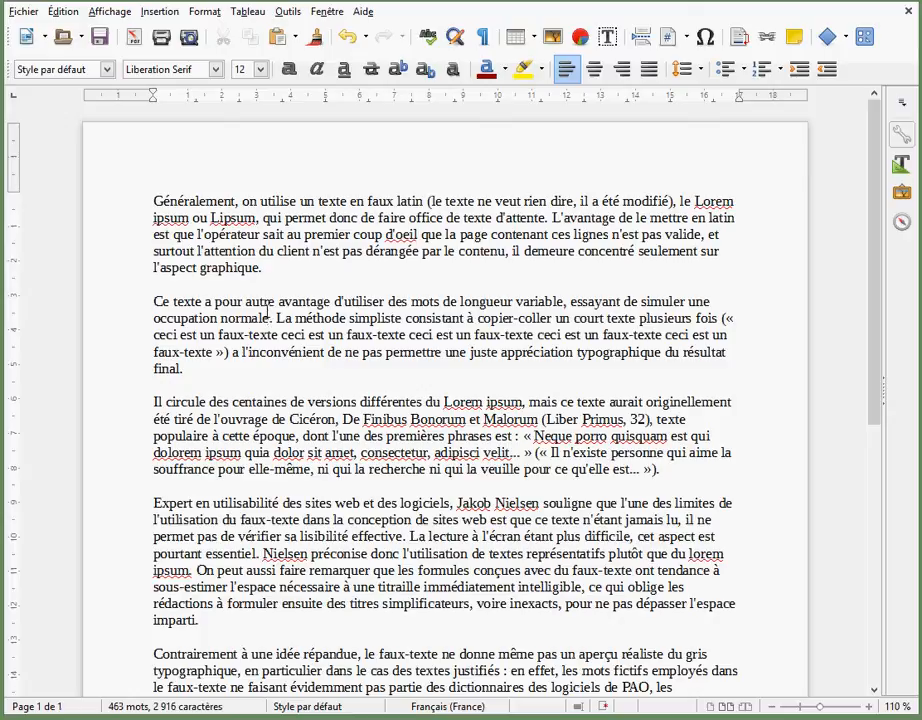
- Select the whole document text and justify all of its paragraphs
left_click(70, 12)
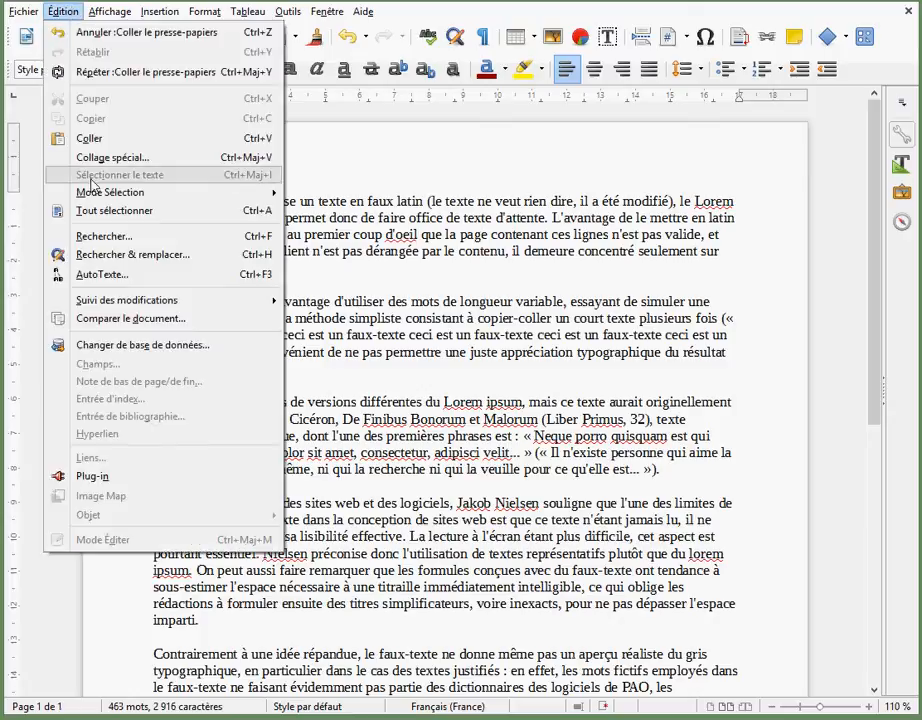
left_click(95, 211)
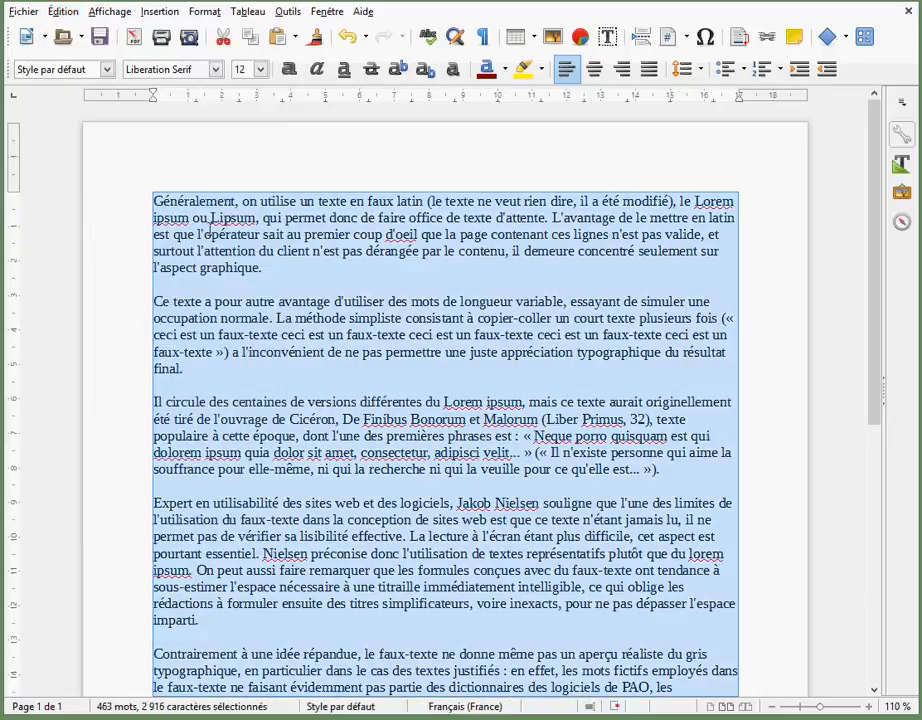
left_click(209, 230)
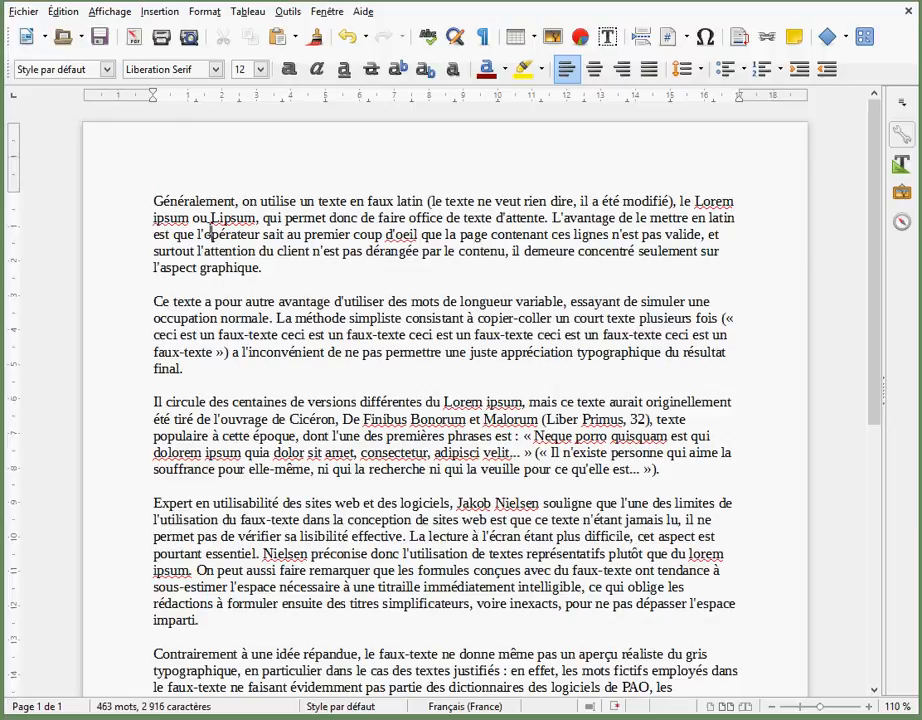
key("ctrl+a")
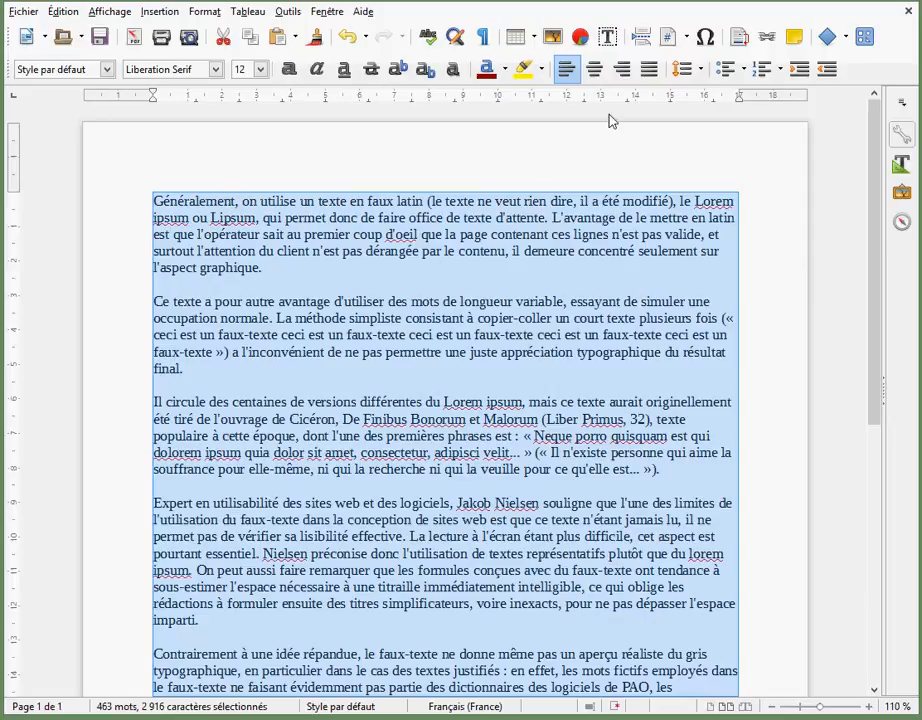
left_click(649, 76)
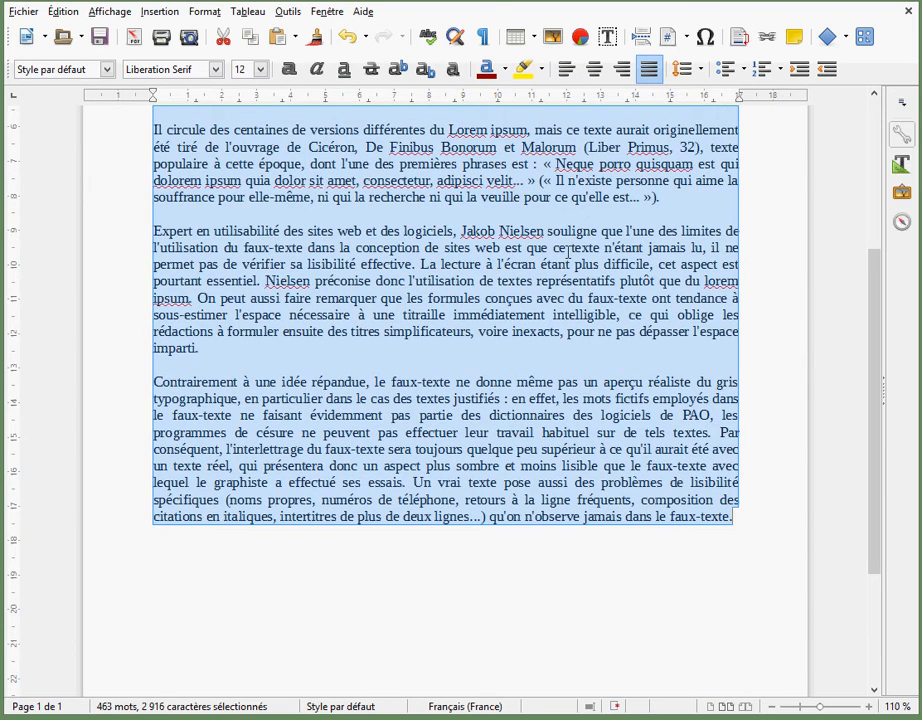
- Lay out the selected text in two columns of automatic equal width, with the content distributed evenly
scroll(568, 253, "up", 5)
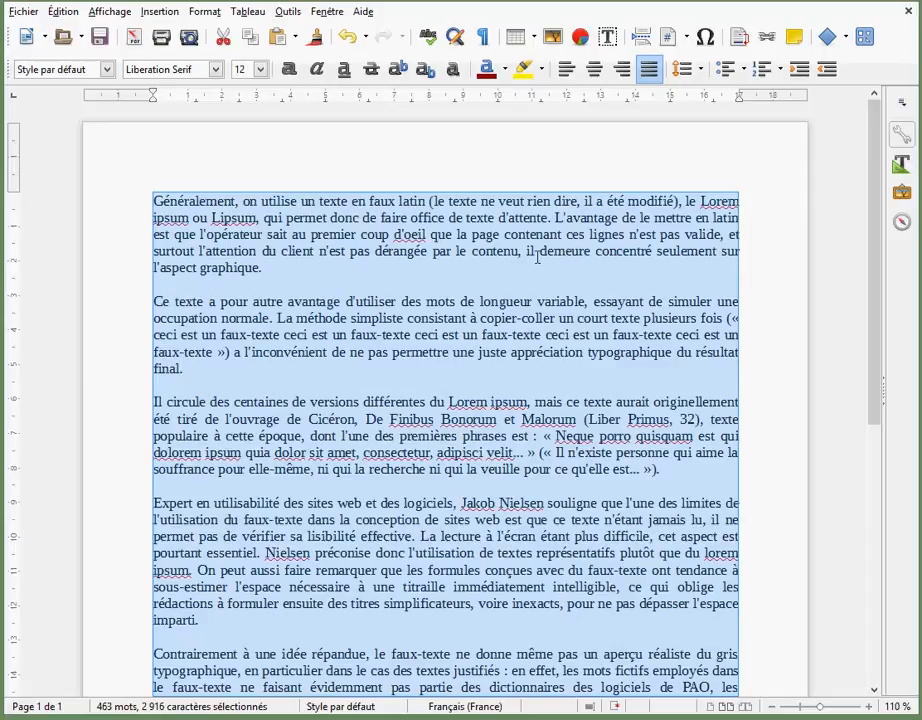
left_click(211, 12)
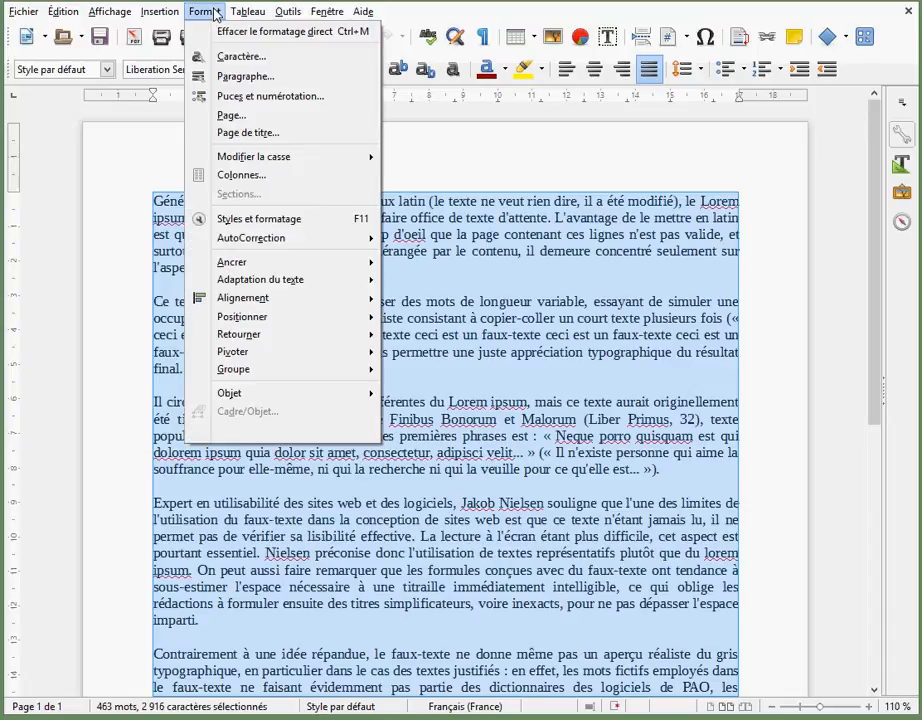
left_click(245, 176)
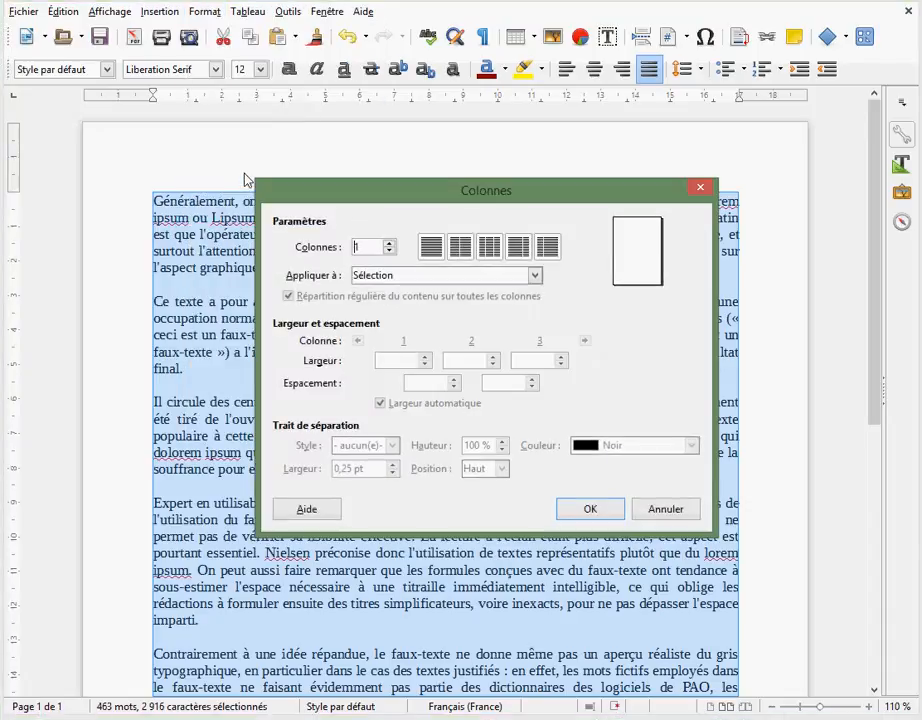
left_click(463, 245)
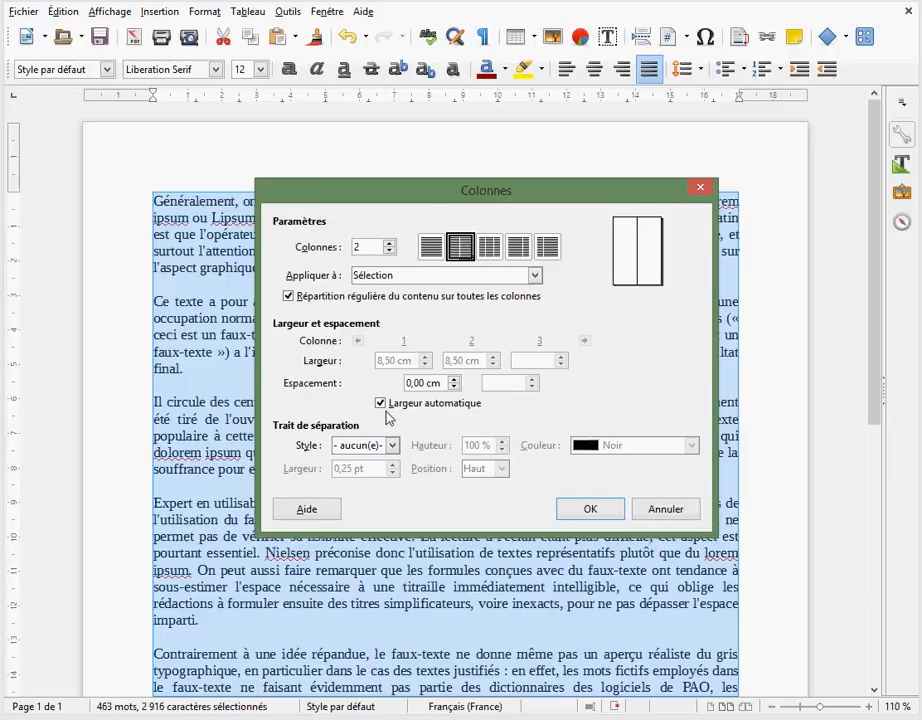
left_click(573, 509)
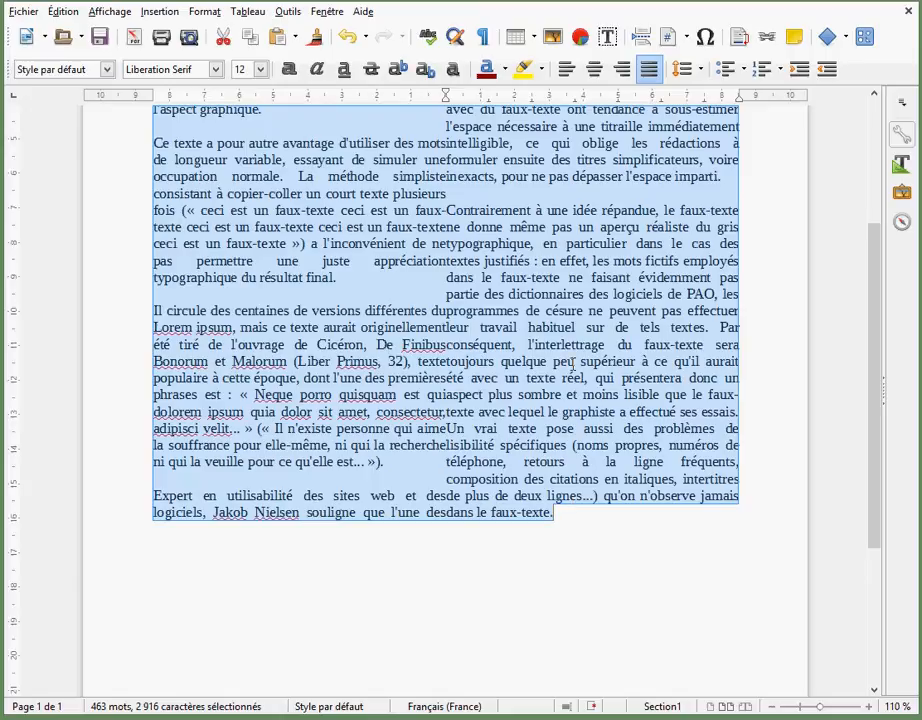
- Set the spacing between the two columns of the active section to 0,30 cm
scroll(538, 258, "up", 1)
scroll(538, 258, "up", 2)
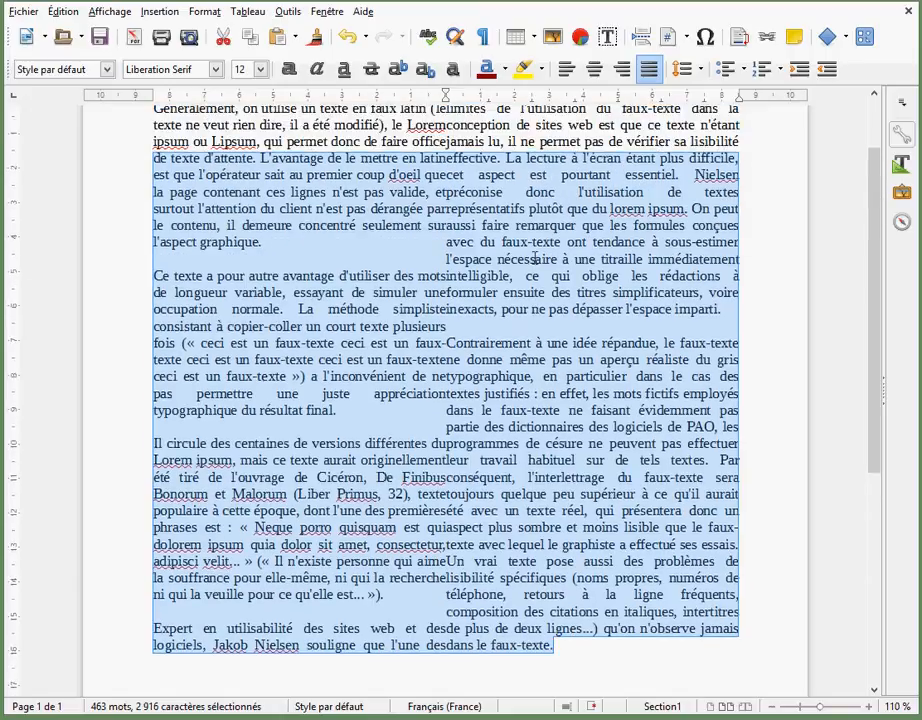
scroll(532, 265, "up", 1)
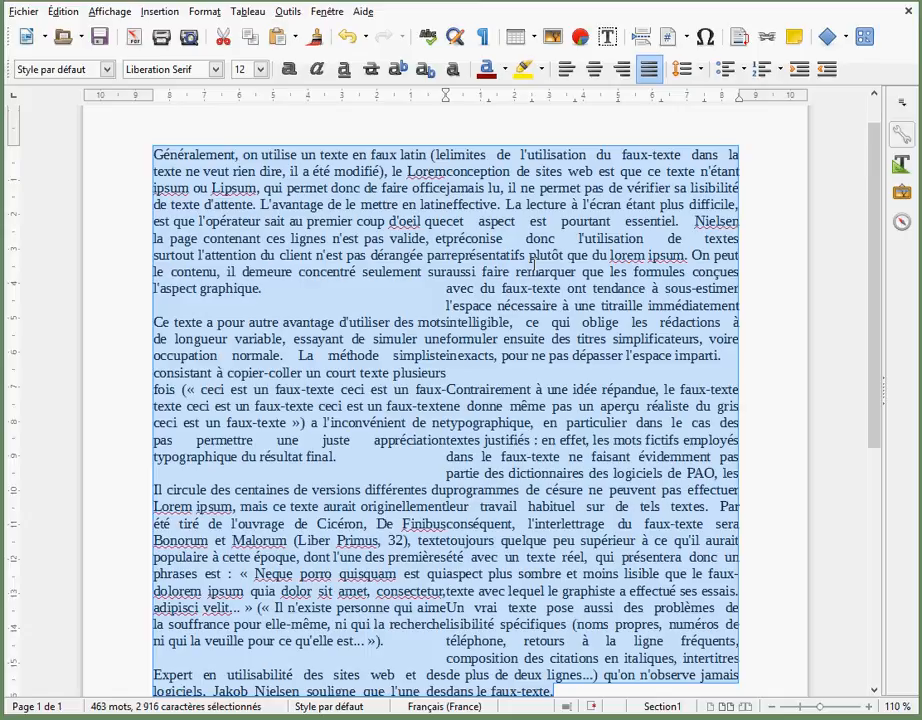
left_click(204, 12)
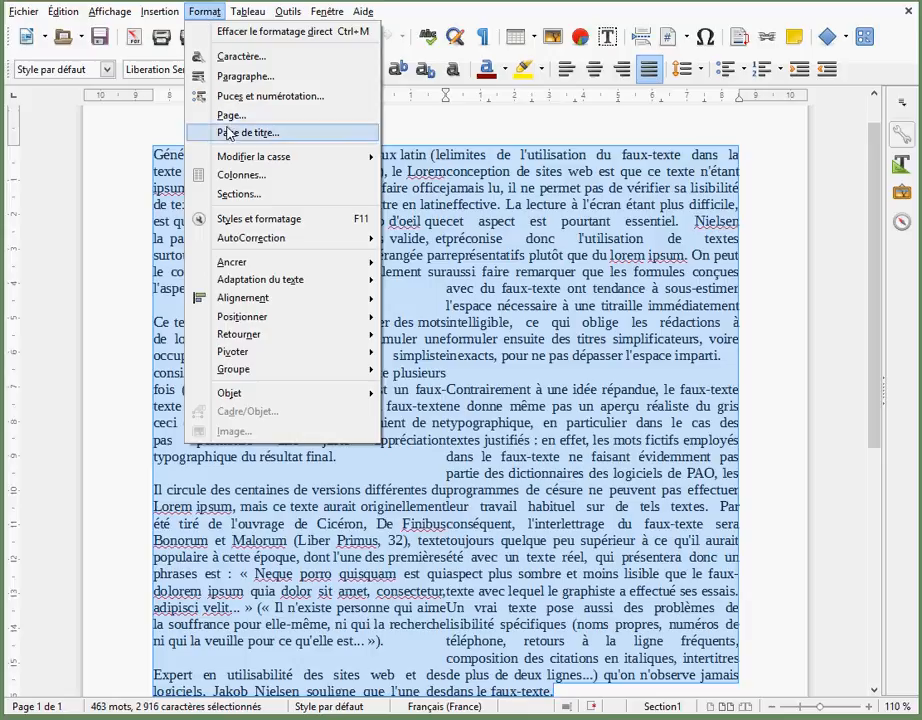
left_click(252, 175)
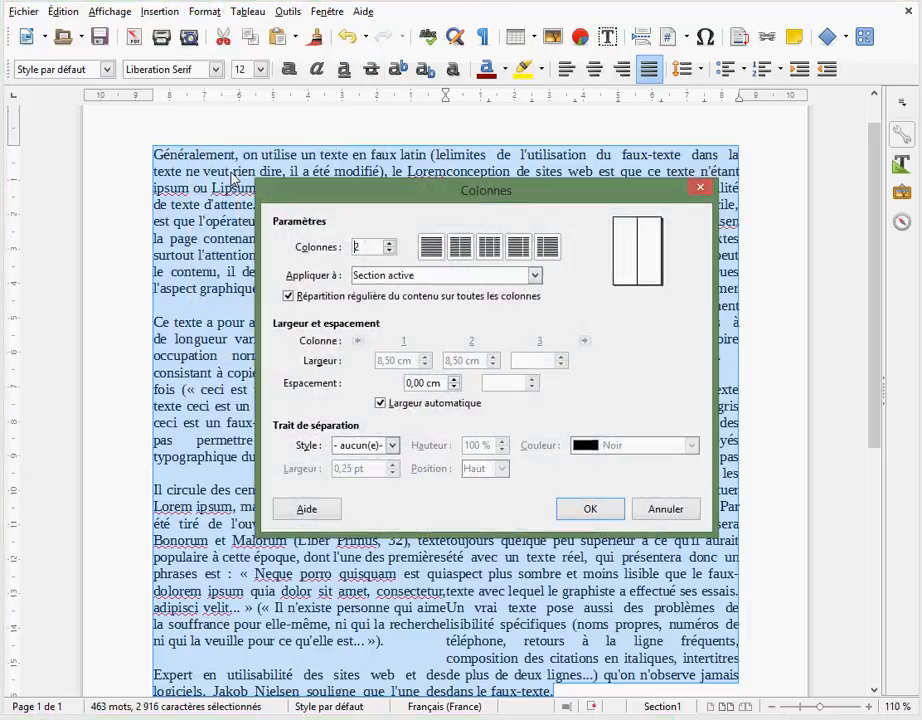
left_click(454, 380)
left_click(454, 380)
left_click(454, 380)
left_click(454, 380)
left_click(454, 380)
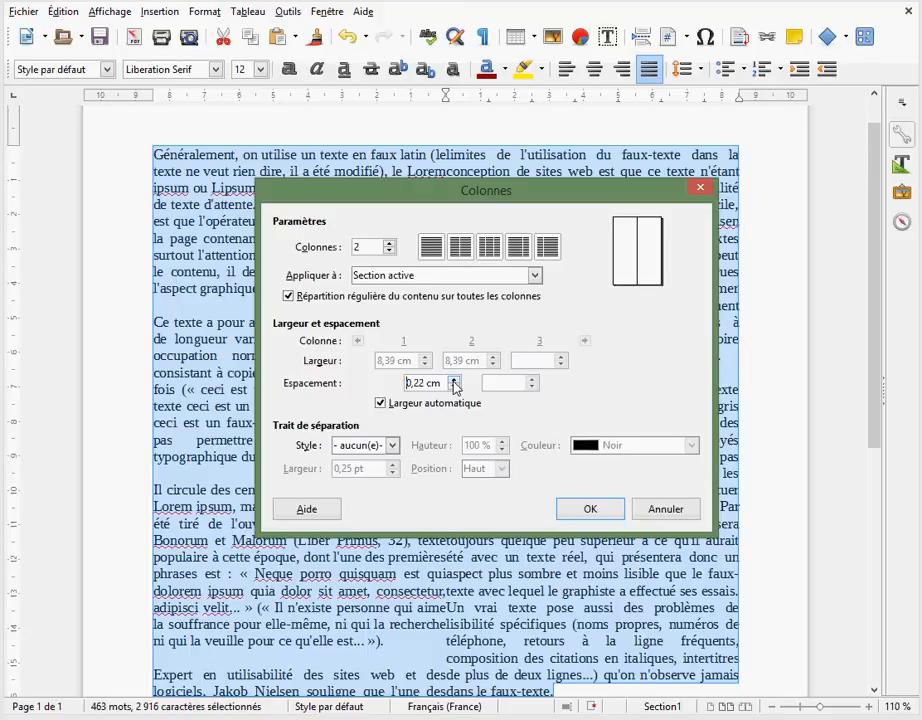
left_click(454, 380)
left_click(454, 380)
left_click(454, 380)
left_click(454, 380)
left_click(455, 379)
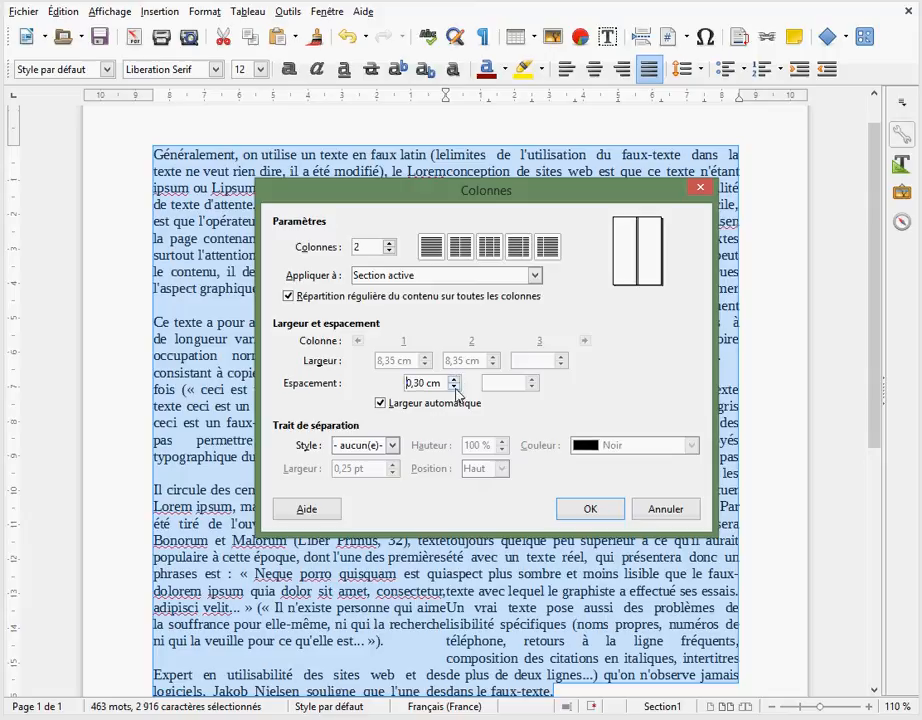
- Add a solid separator line between the two columns and apply the column settings
left_click(393, 446)
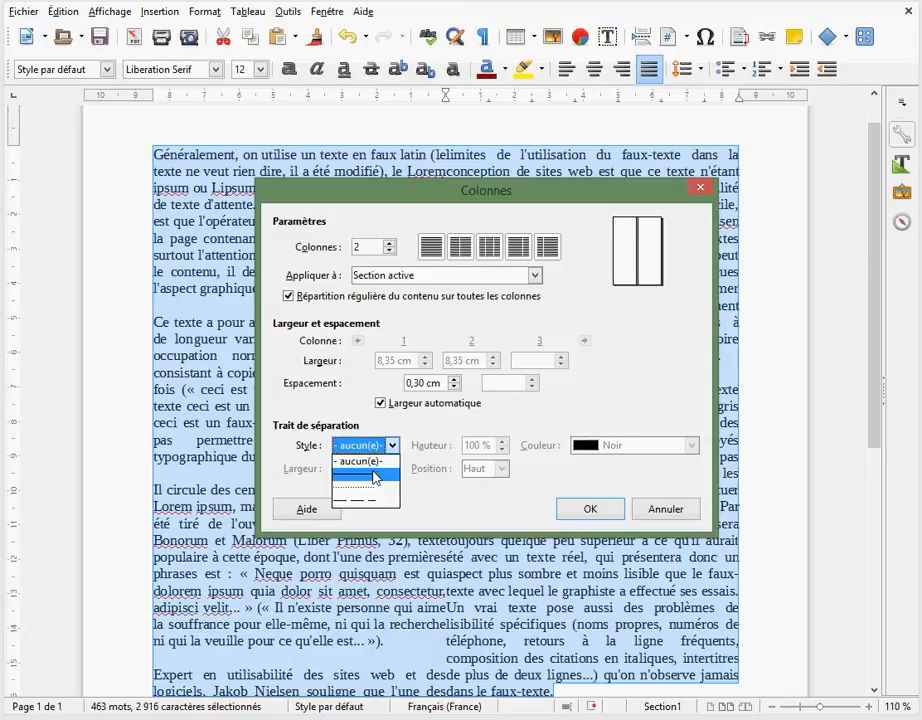
left_click(376, 476)
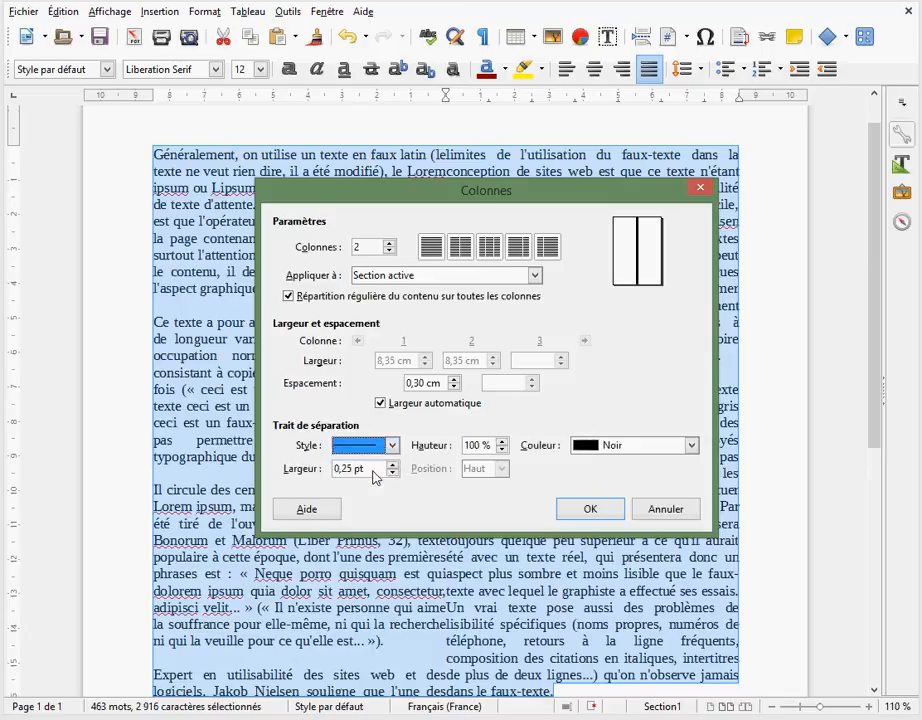
left_click_drag(352, 469, 313, 469)
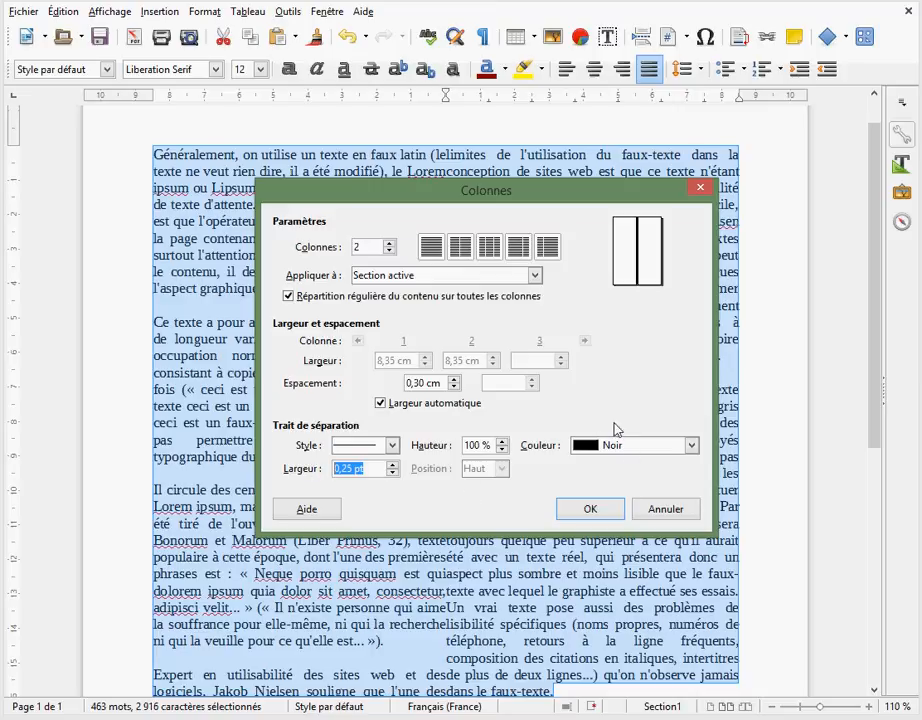
left_click(592, 509)
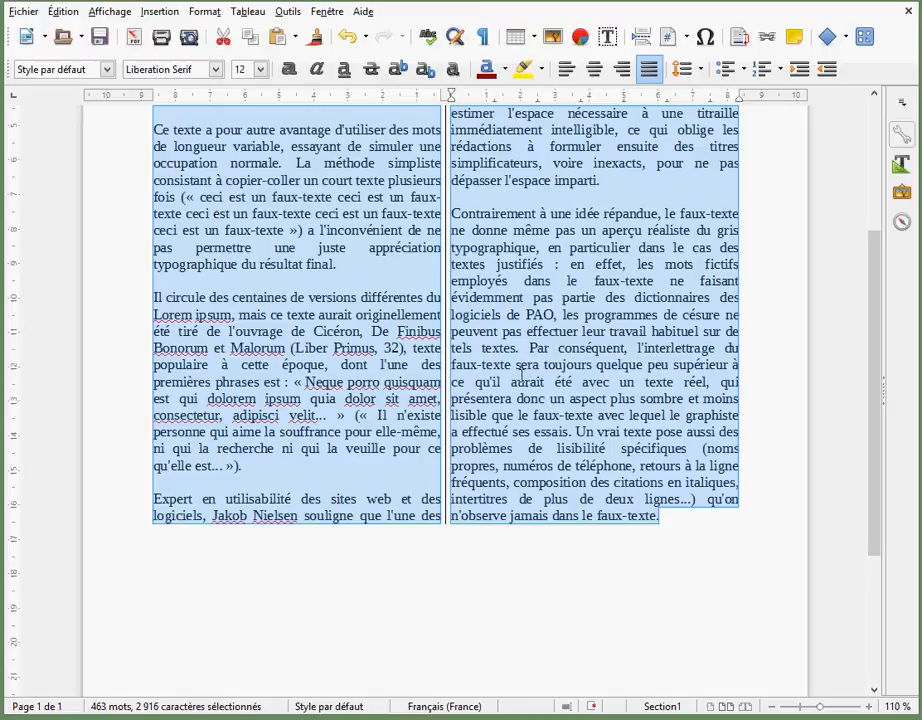
- Insert a manual column break before the paragraph starting with "Expert en utilisabilité"
scroll(500, 370, "up", 5)
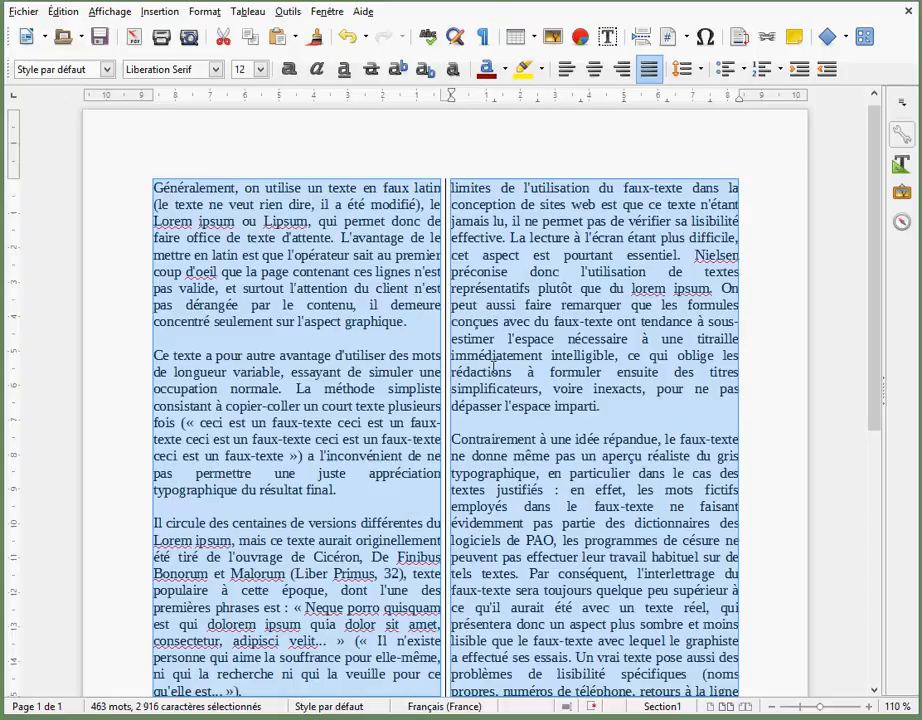
scroll(494, 368, "down", 4)
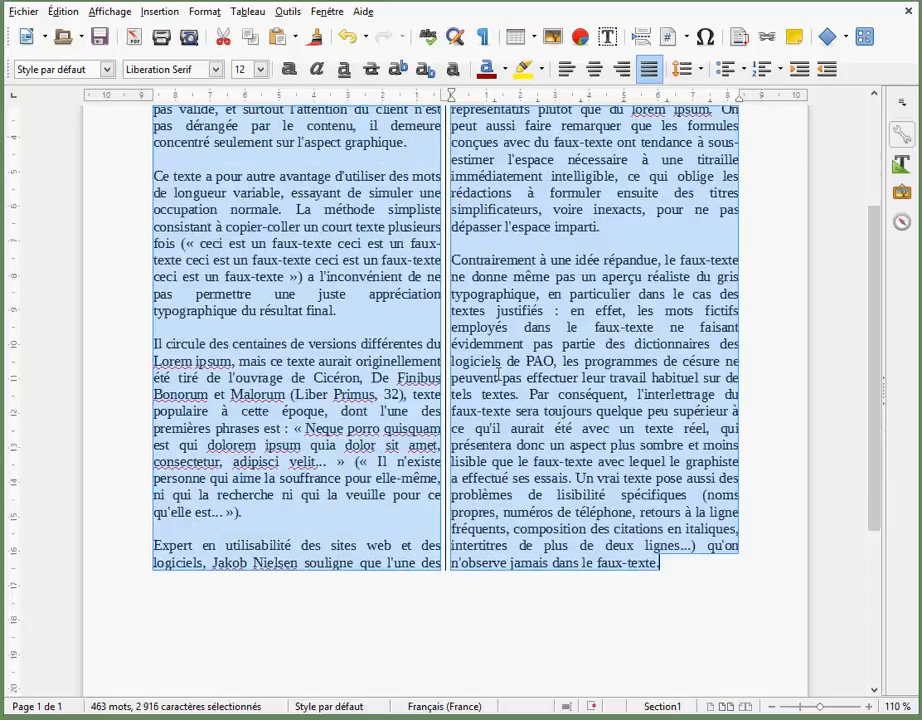
left_click(244, 532)
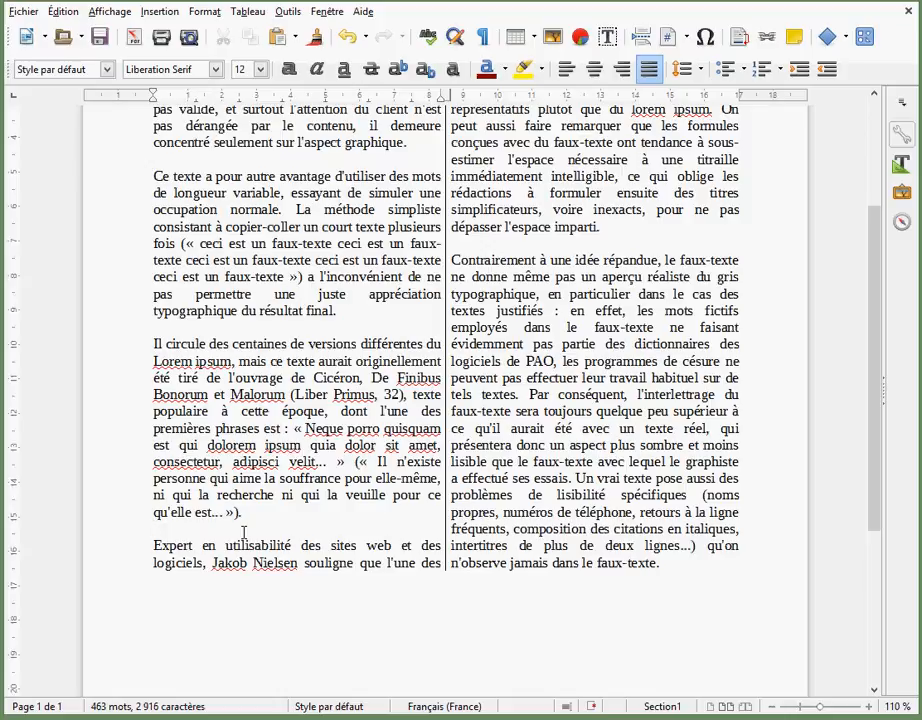
left_click(153, 547)
left_click(165, 14)
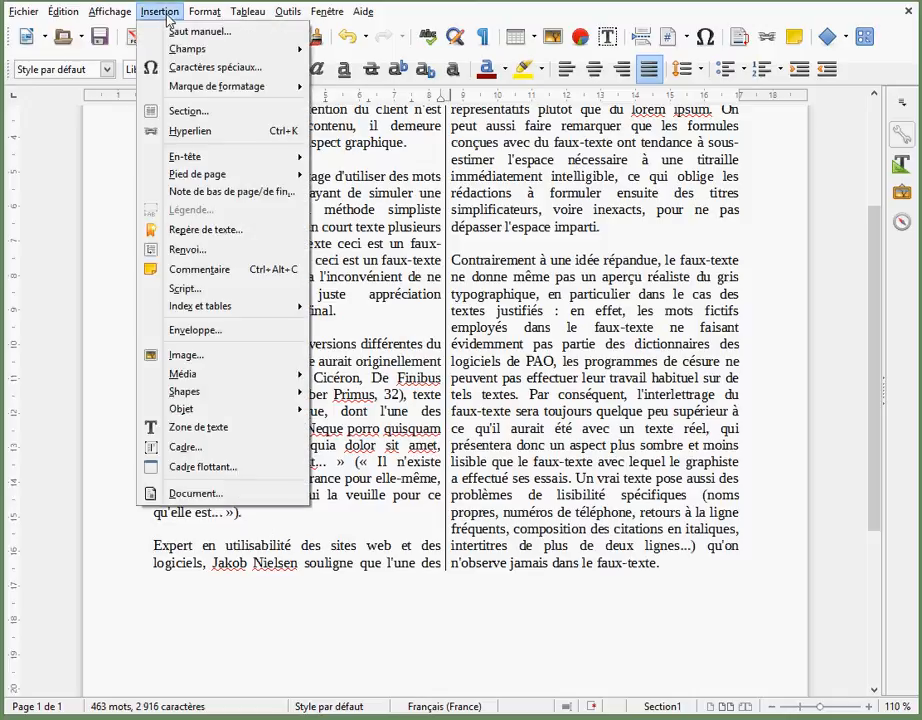
left_click(166, 32)
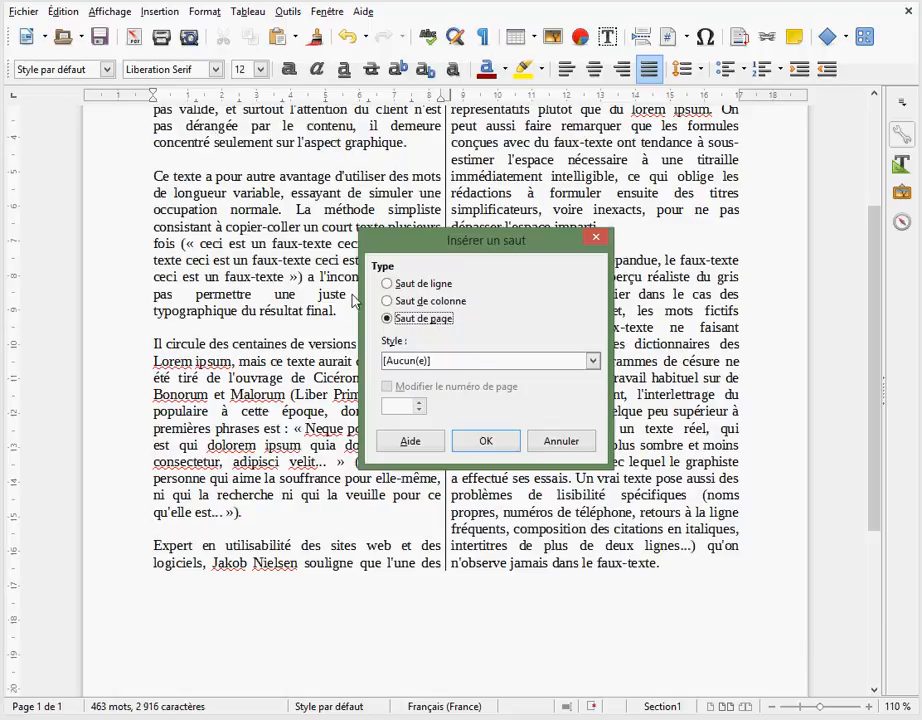
left_click(388, 301)
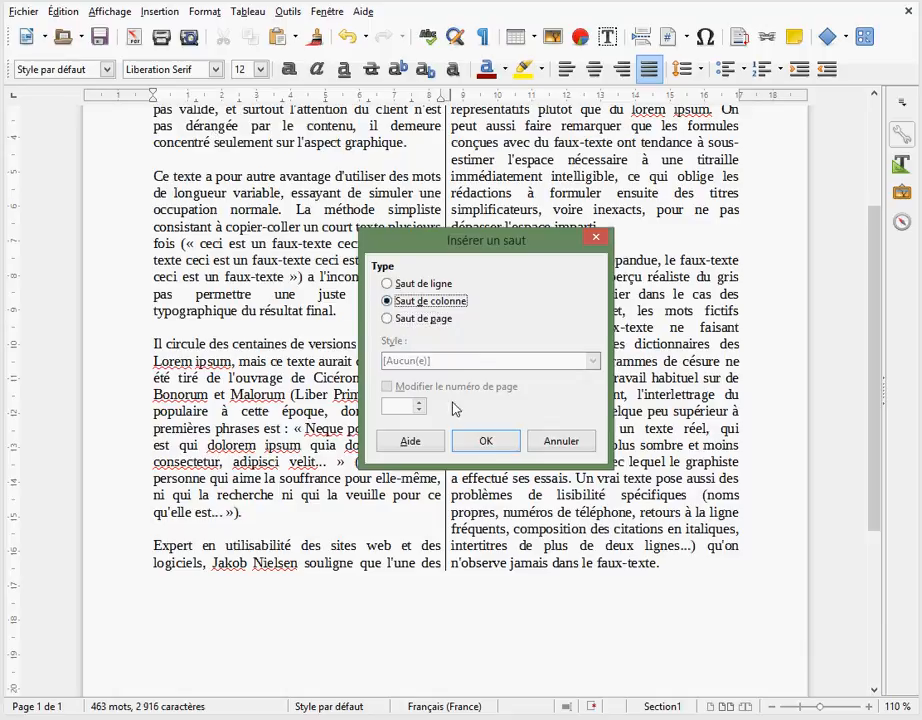
left_click(477, 440)
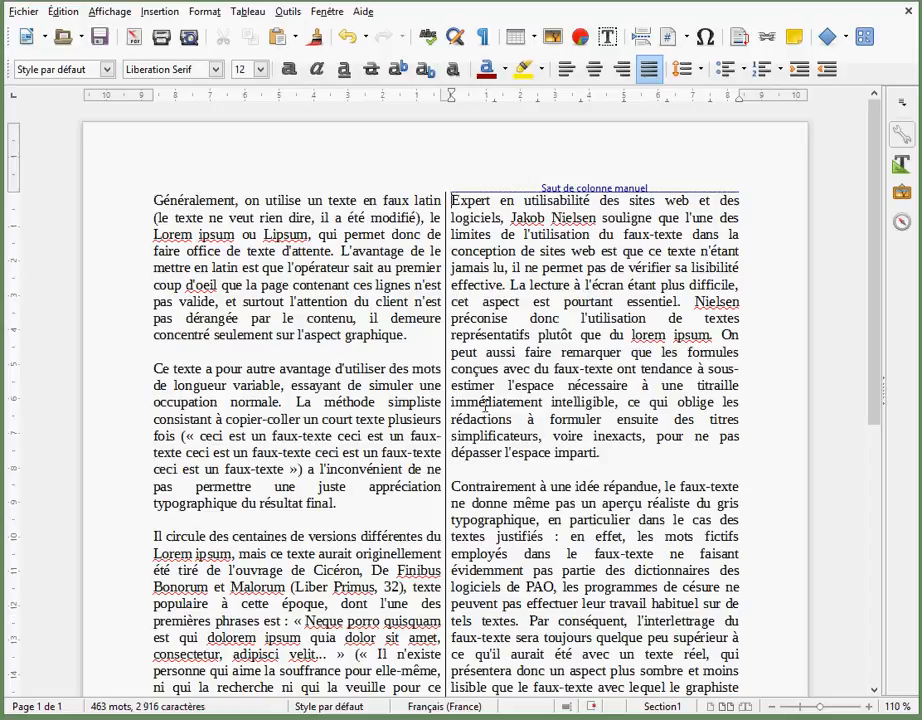
- Add the line "Saisir du texte ici...." in the empty paragraph at the end of the first column
left_click(543, 200)
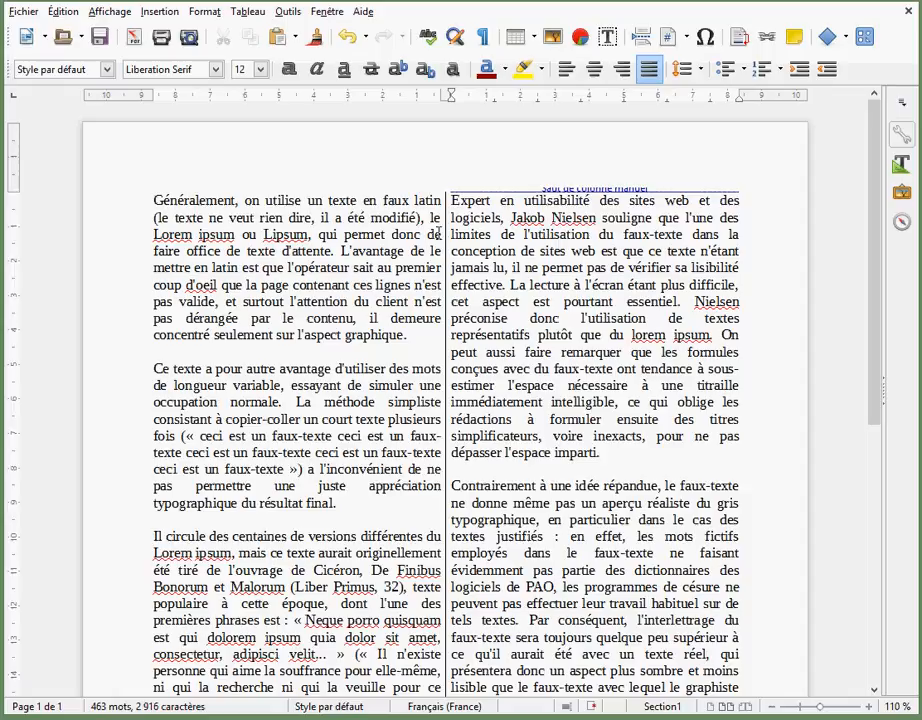
scroll(427, 236, "down", 3)
scroll(427, 236, "down", 3)
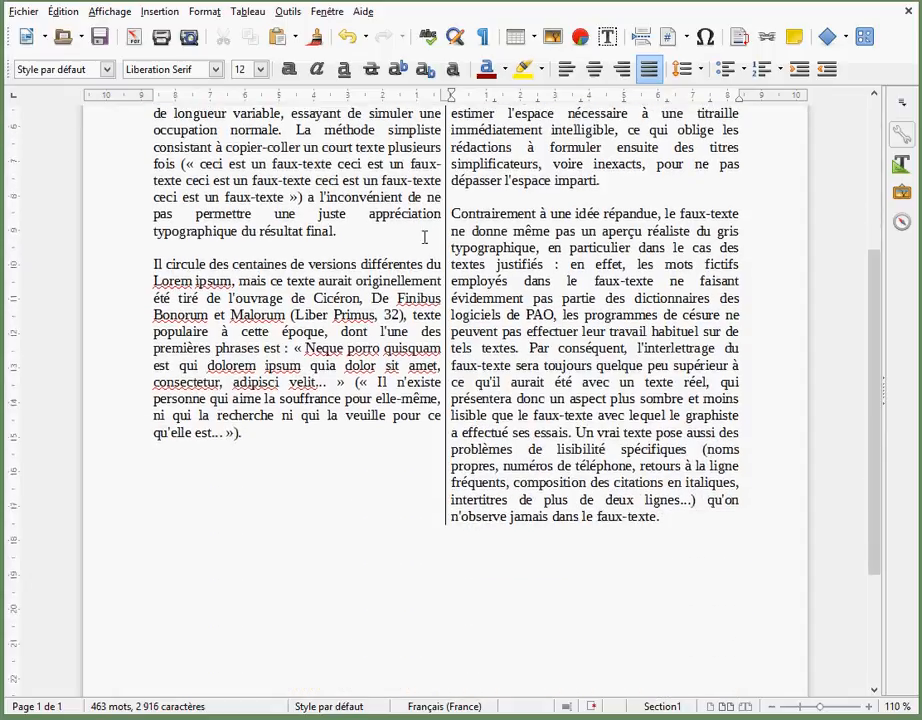
left_click(200, 457)
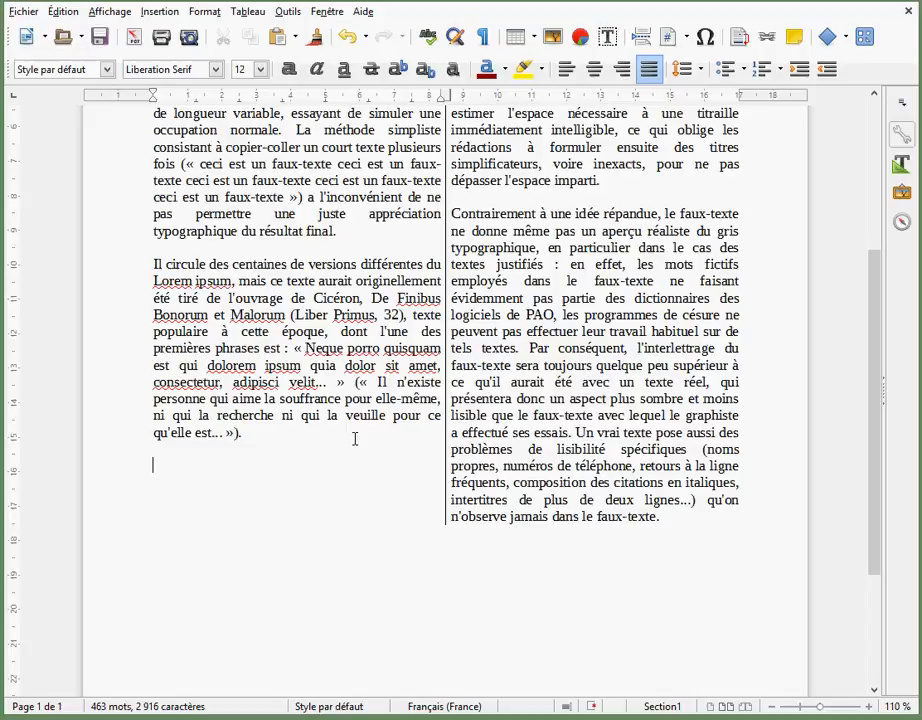
type("Saisir du tex")
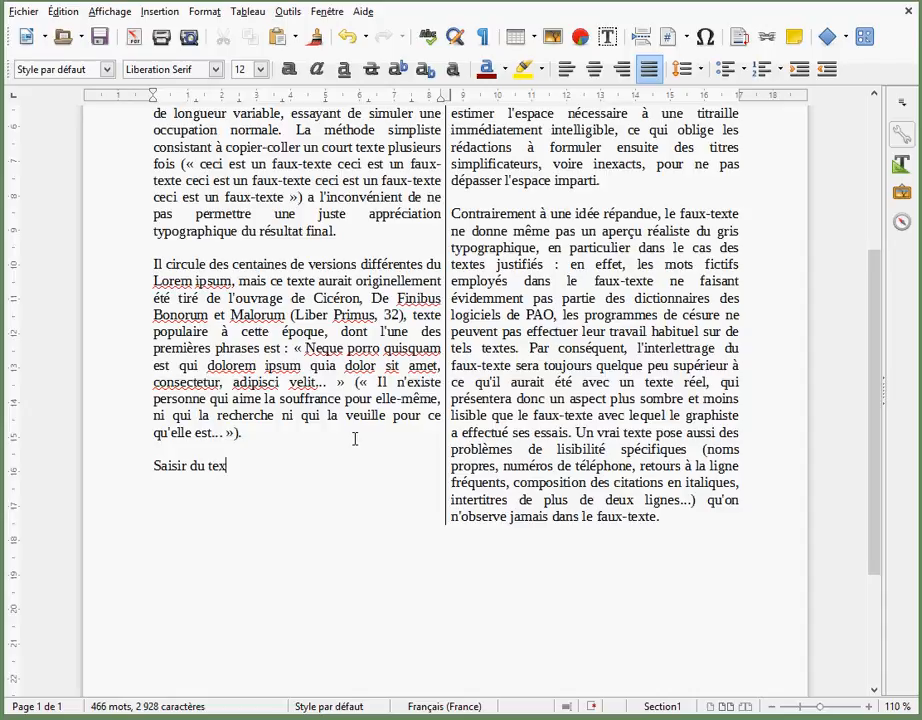
type("te ici....")
scroll(354, 438, "up", 1)
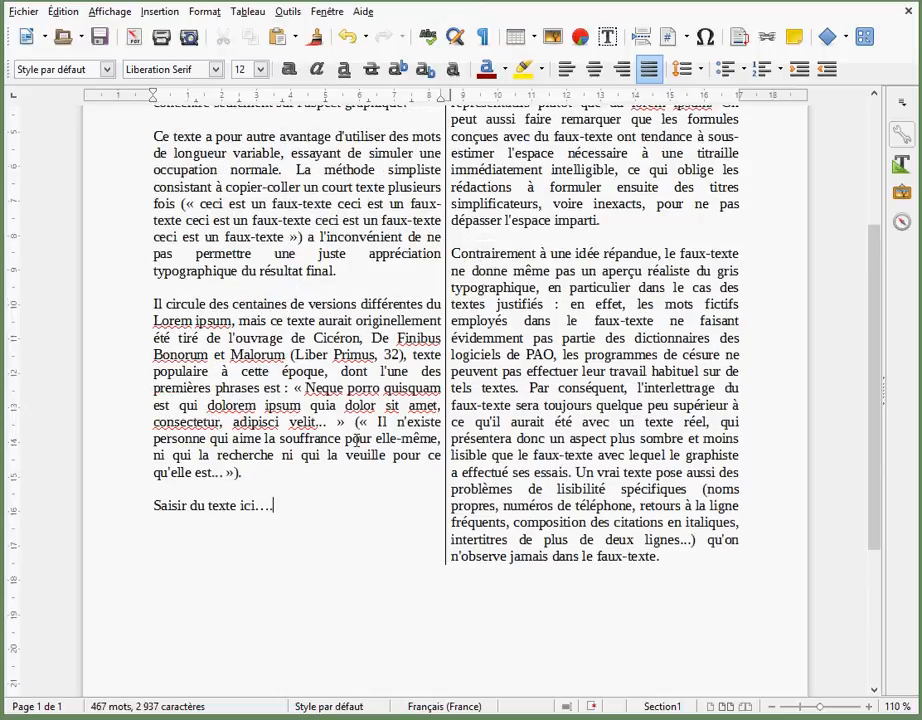
scroll(345, 441, "up", 3)
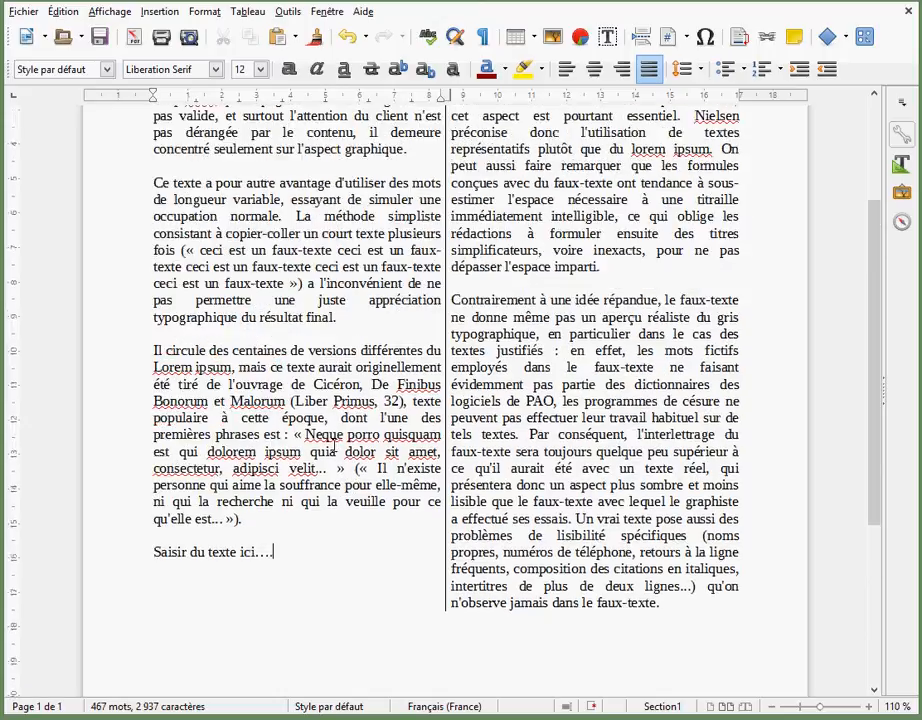
scroll(333, 443, "up", 2)
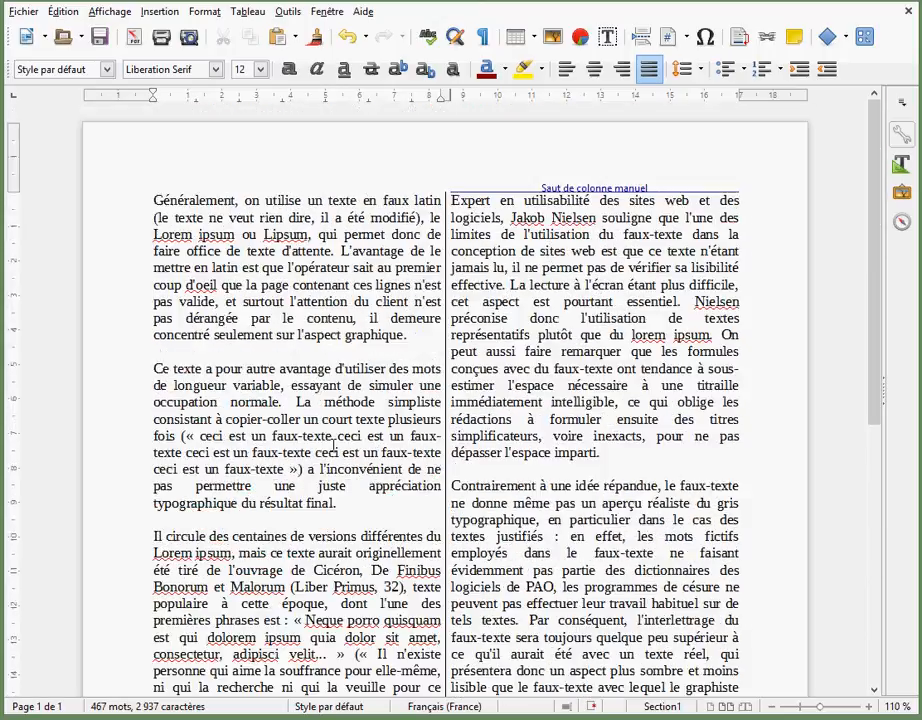